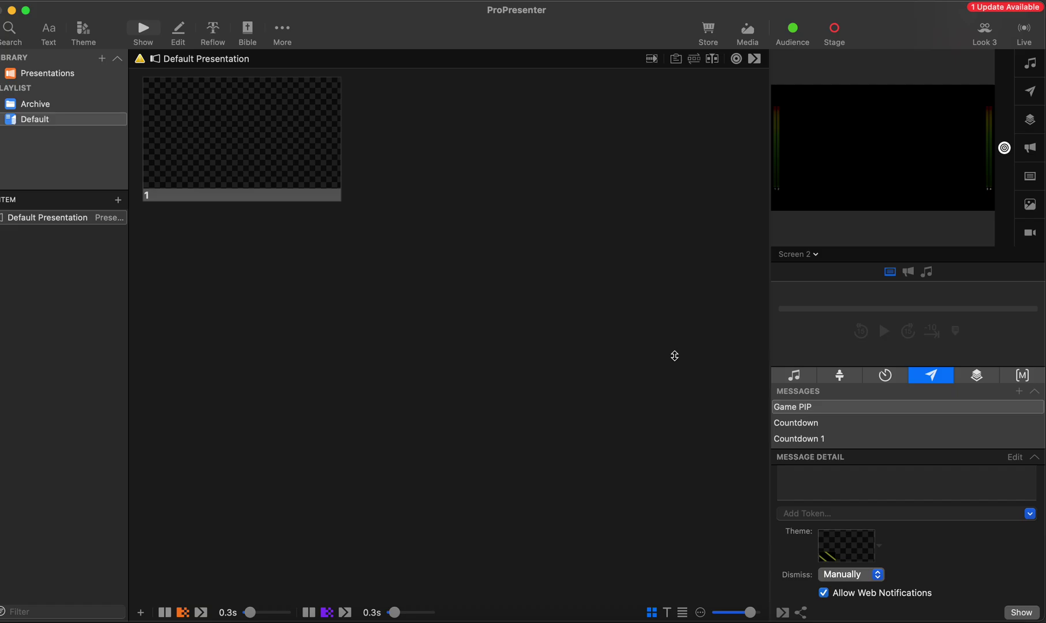
Add a new message and name it 'Kids Alert'.
click(1019, 391)
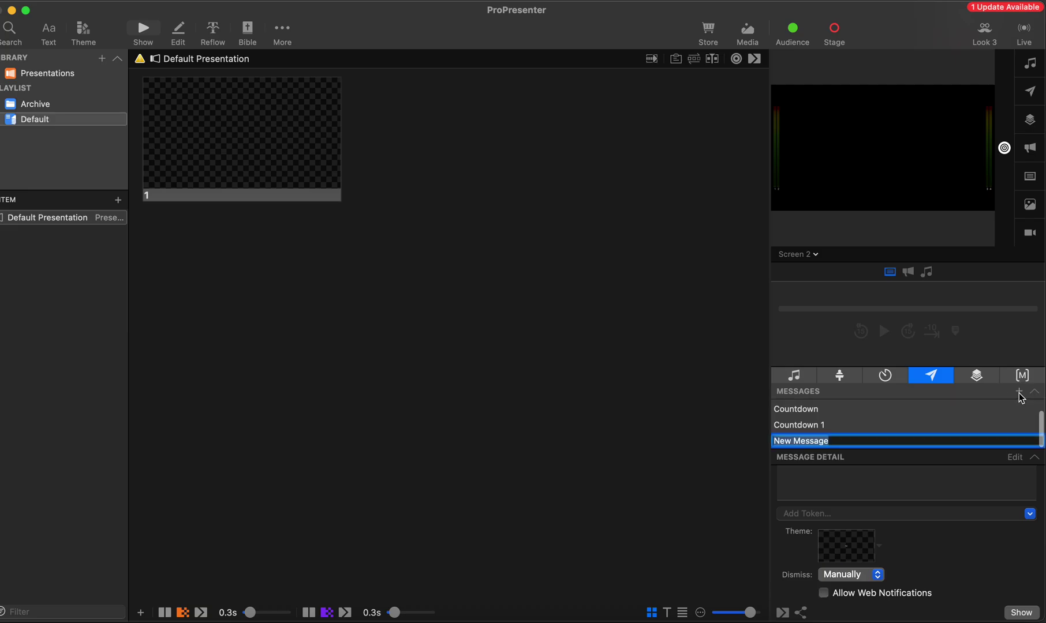
text(Kids Alert)
key(Return)
Open the message's Theme menu to start a new theme.
click(1034, 457)
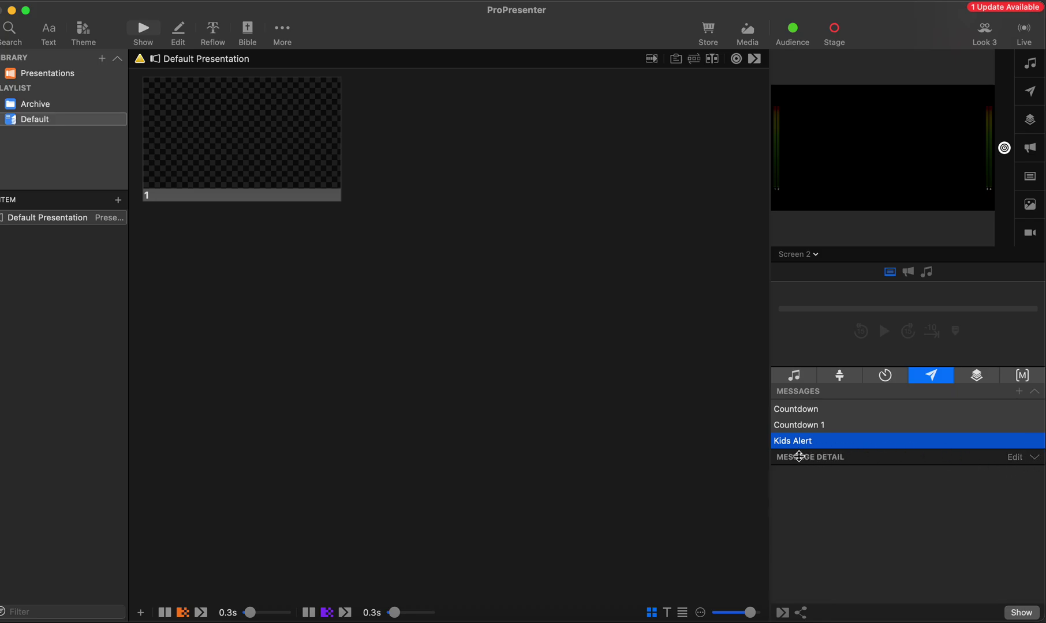
click(1033, 459)
scroll(884, 553, down, 1)
scroll(883, 553, up, 2)
scroll(973, 559, down, 2)
scroll(972, 558, up, 2)
click(870, 544)
Create and save a new theme named 'Kids Alert'.
click(907, 608)
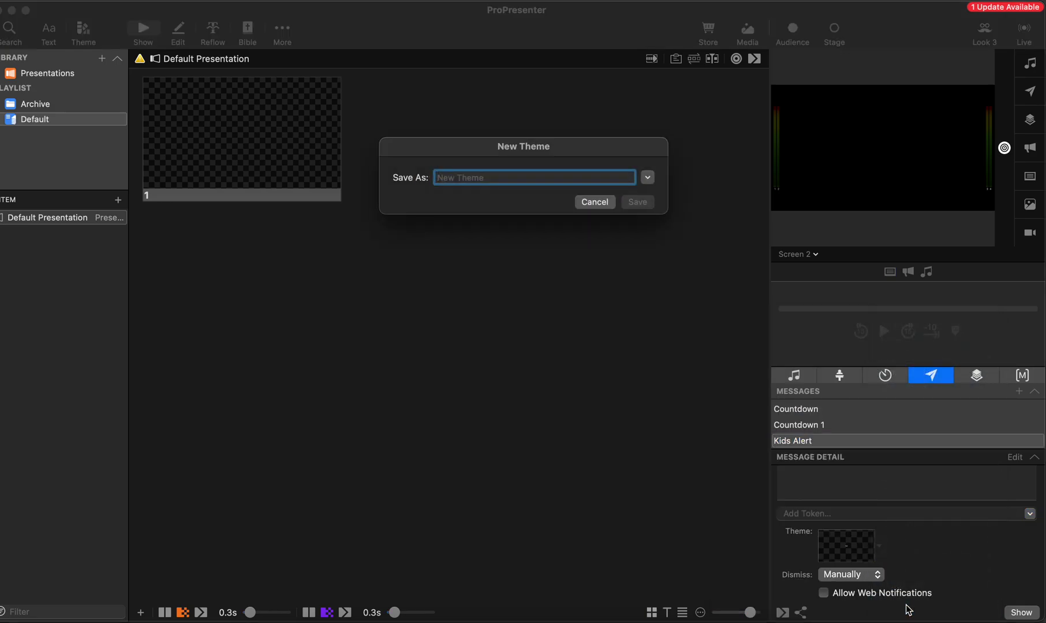
text(Kids Alert)
click(627, 204)
Turn on Linked Text for the theme's text box, with File as its source.
click(479, 350)
click(836, 468)
click(973, 474)
mouse_move(969, 611)
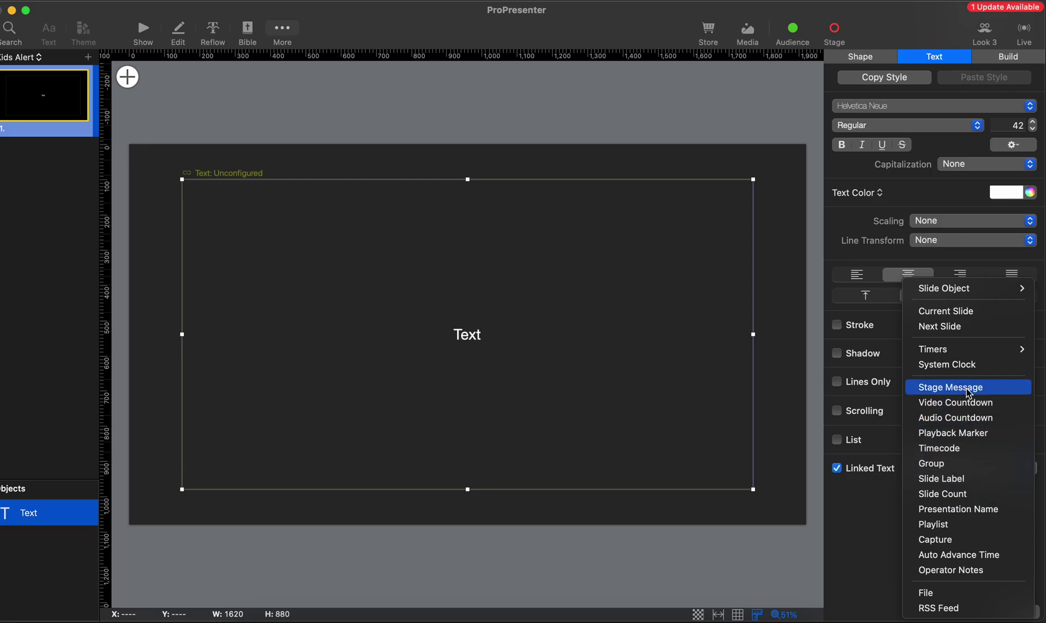
click(936, 597)
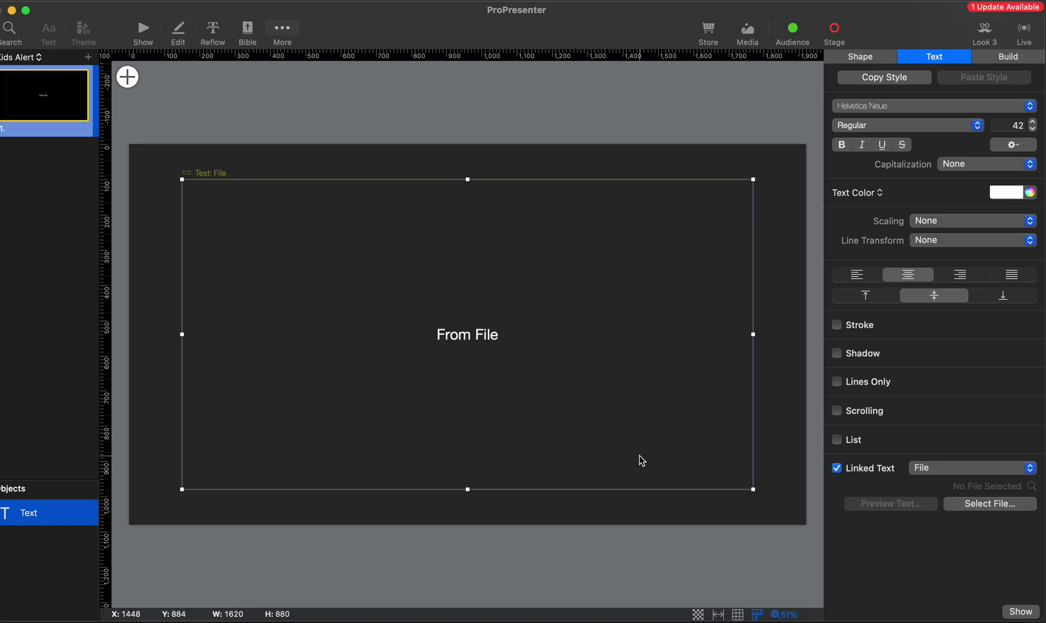
Launch TextEdit via Spotlight and write 'Kids Badge 1' in a new document.
key(super+space)
text(test)
key(BackSpace)
key(BackSpace)
text(xt)
key(Return)
click(218, 116)
text(Kids Alert #)
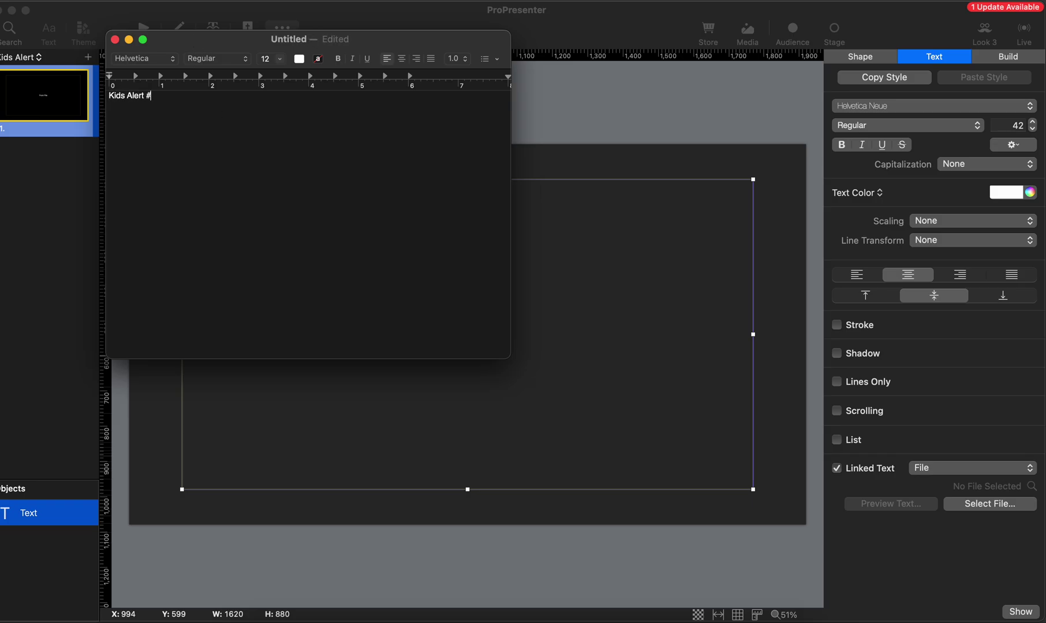
key(BackSpace)
key(BackSpace)
key(BackSpace)
text(Ba)
Save the document as KidsAlert, replacing the existing file, and return to ProPresenter.
click(110, 82)
text(Kids)
click(393, 252)
click(360, 261)
click(393, 22)
drag(814, 16, 657, 15)
drag(419, 17, 575, 2)
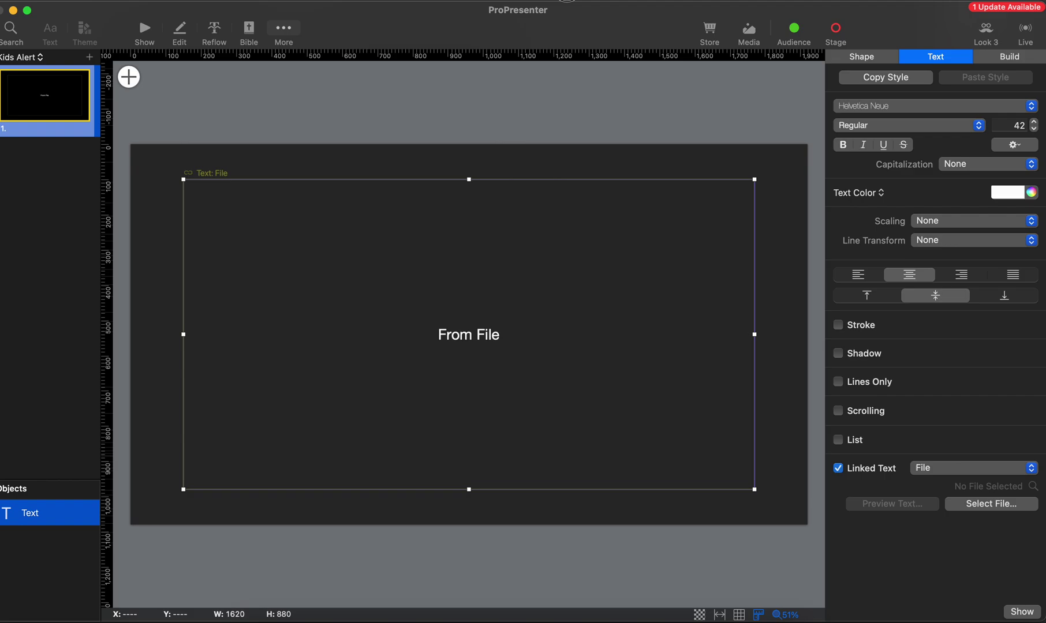
Link the theme's text box to the KidsAlert.rtf file.
click(985, 505)
click(383, 157)
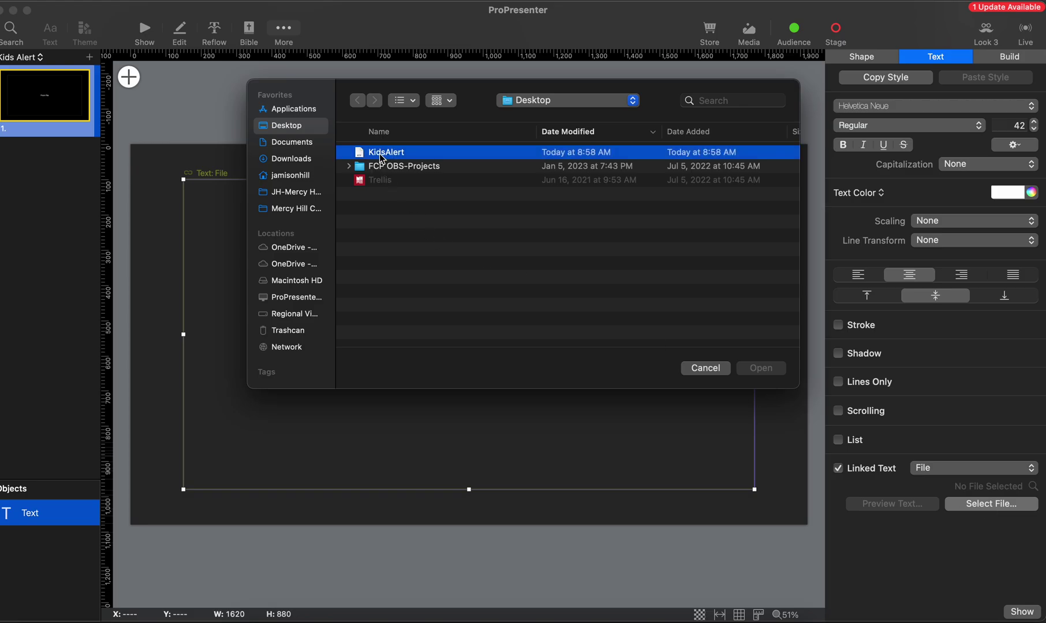
click(760, 368)
Shrink and reposition the text box and raise the font size to 73.
drag(183, 489, 468, 275)
drag(630, 243, 668, 223)
click(1034, 123)
drag(1035, 123, 1034, 123)
Apply the Kids Alert theme slide to the message, show 'Kids Badge 1' live, then hide it.
click(146, 27)
scroll(908, 550, down, 2)
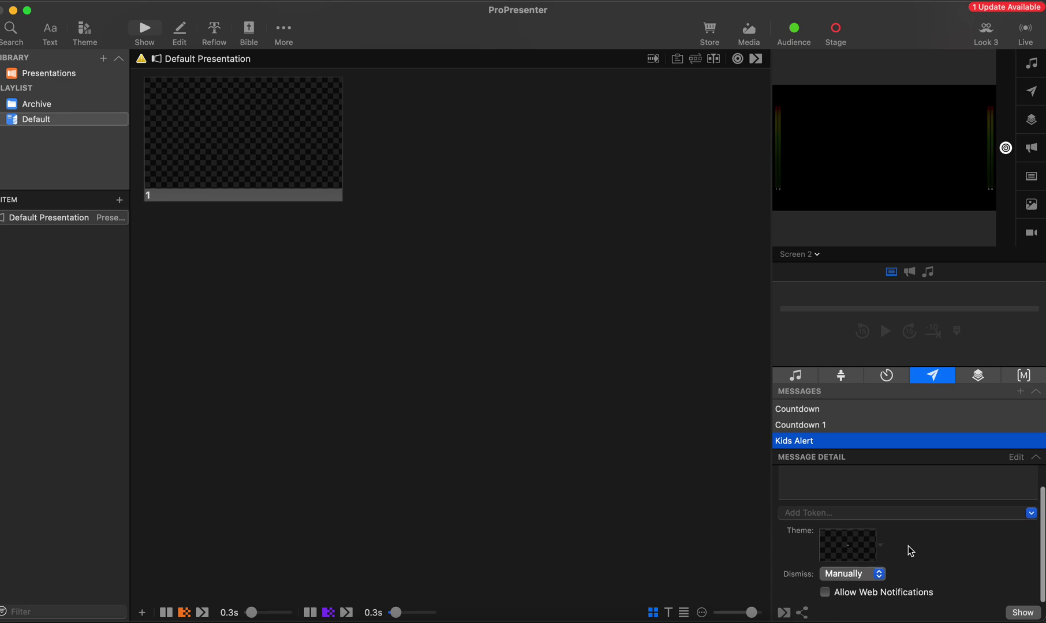
click(871, 550)
mouse_move(908, 450)
click(801, 463)
click(1021, 612)
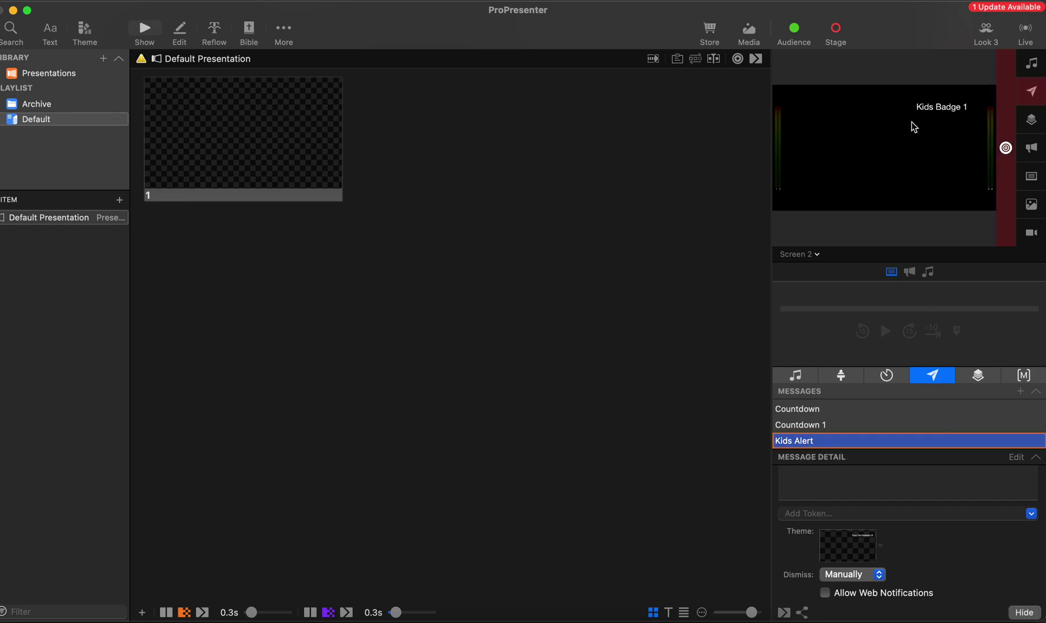
click(1038, 99)
Change the KidsAlert file to 'Kids Badge 201', save, and show the message live.
click(1022, 613)
click(1028, 614)
drag(899, 26, 652, 33)
double_click(957, 79)
click(172, 100)
key(BackSpace)
click(92, 0)
click(110, 79)
click(536, 19)
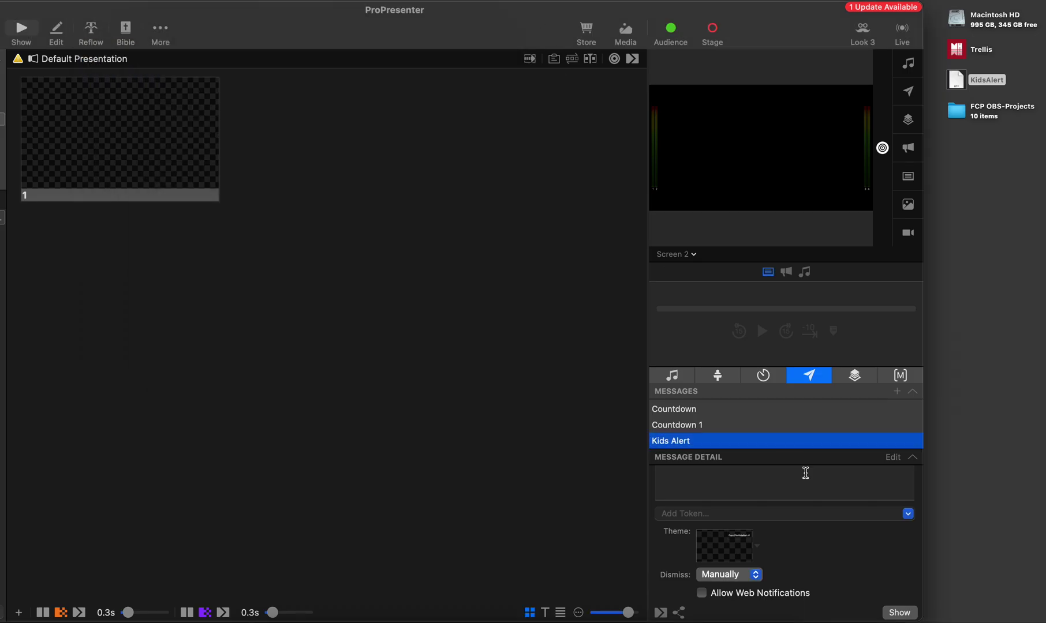
click(900, 613)
Add the line 'Also Badge 303' to KidsAlert and save it.
double_click(956, 86)
key(Return)
text(Als)
key(BackSpace)
text(so Bade)
key(super+s)
click(479, 13)
Recheck the KidsAlert file, then show and hide the two-line Kids Alert message.
click(900, 612)
click(959, 80)
double_click(960, 73)
click(775, 11)
click(898, 613)
click(907, 91)
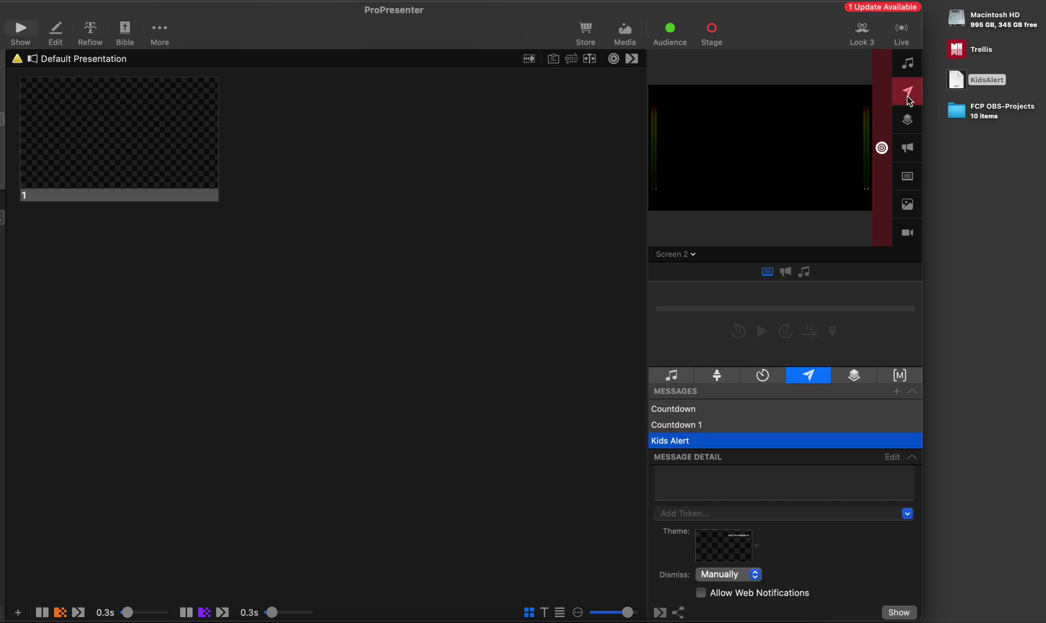
drag(466, 20, 590, 19)
Edit the Kids Alert theme and enable Scrolling on its linked text box.
click(870, 545)
mouse_move(900, 449)
click(769, 495)
click(641, 221)
click(838, 411)
Show the message with scrolling text on the output, then hide it.
click(145, 28)
click(1023, 613)
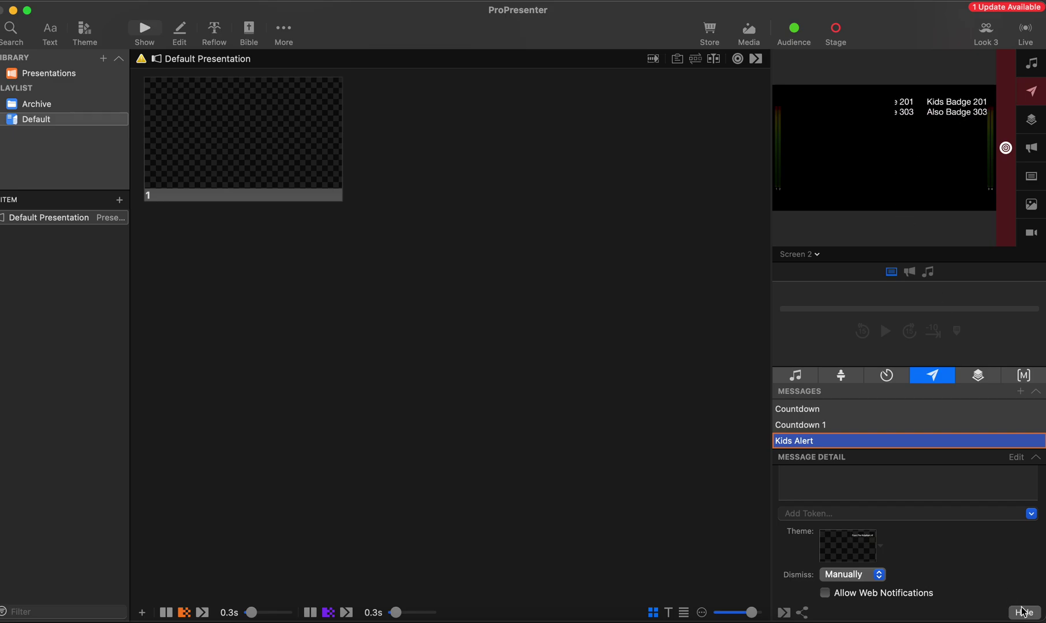
click(1022, 613)
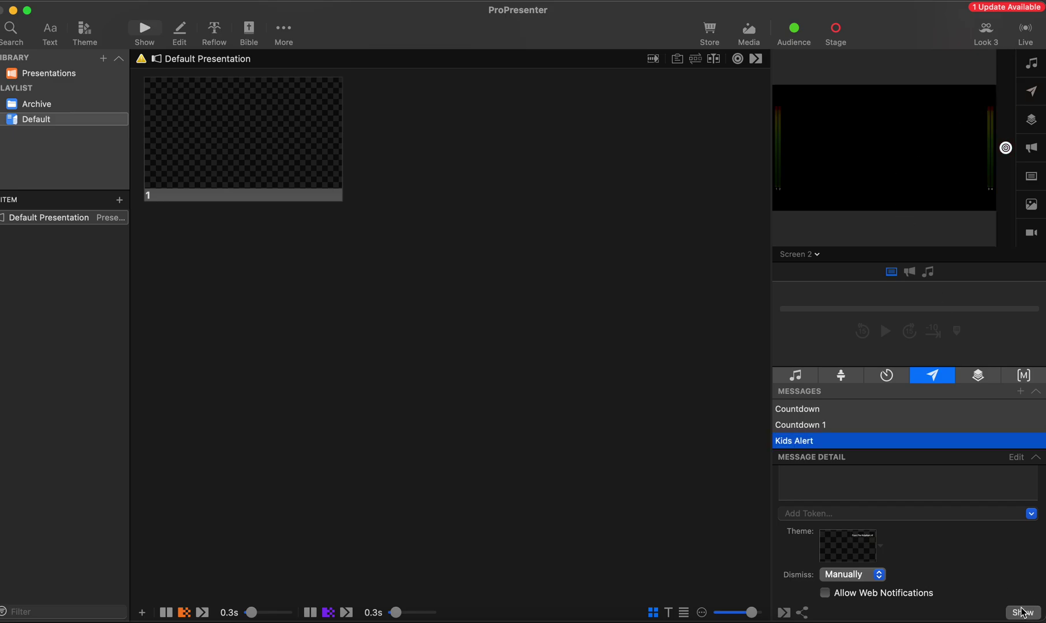